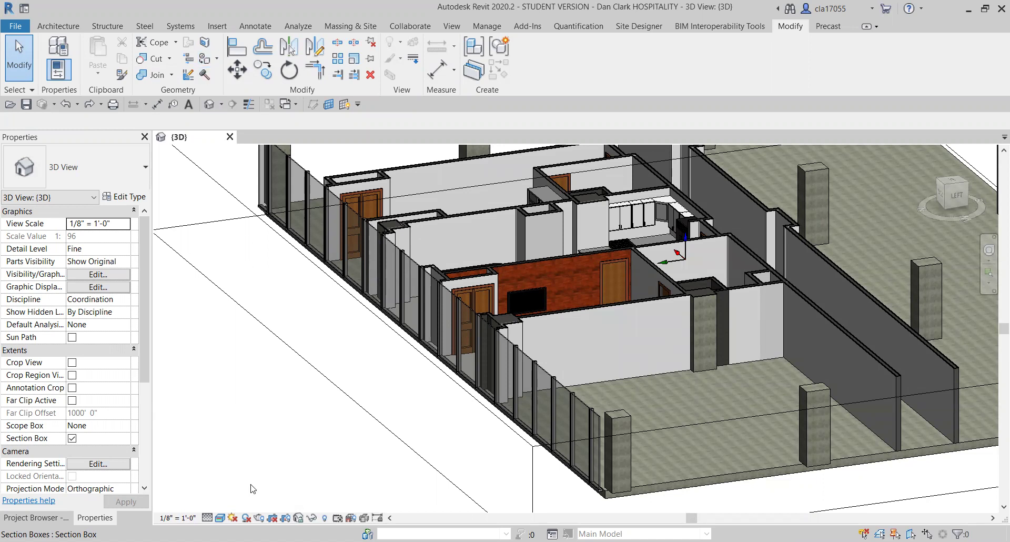
# Switch the hospitality model's 3D view to the Realistic visual style.
pyautogui.click(220, 519)
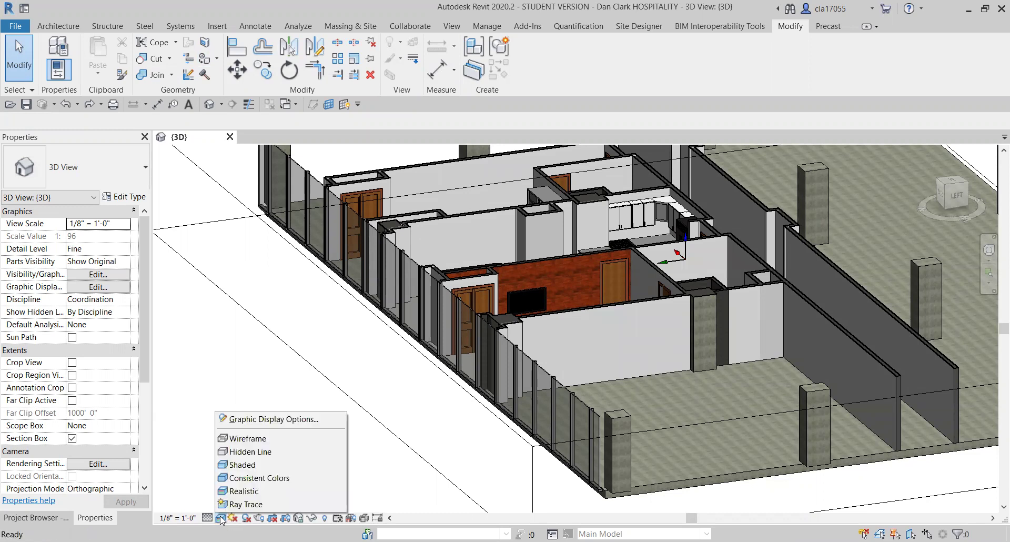
pyautogui.click(278, 494)
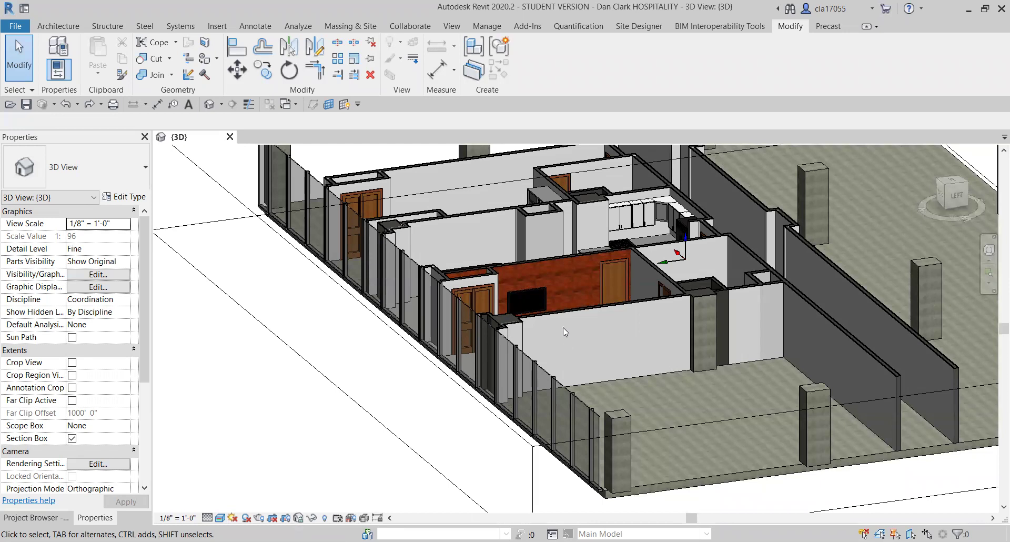
# Zoom in on the rooms around the red TV wall and orbit to view them from the back.
pyautogui.scroll(2, 557, 282)
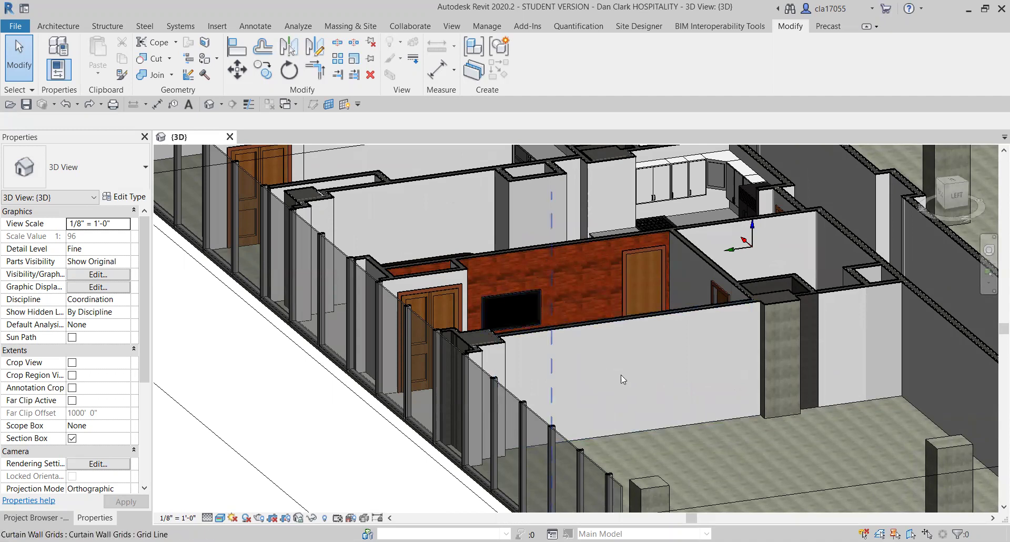
pyautogui.keyDown('shift'); pyautogui.moveTo(479, 363); pyautogui.dragTo(597, 345, button='middle'); pyautogui.keyUp('shift')
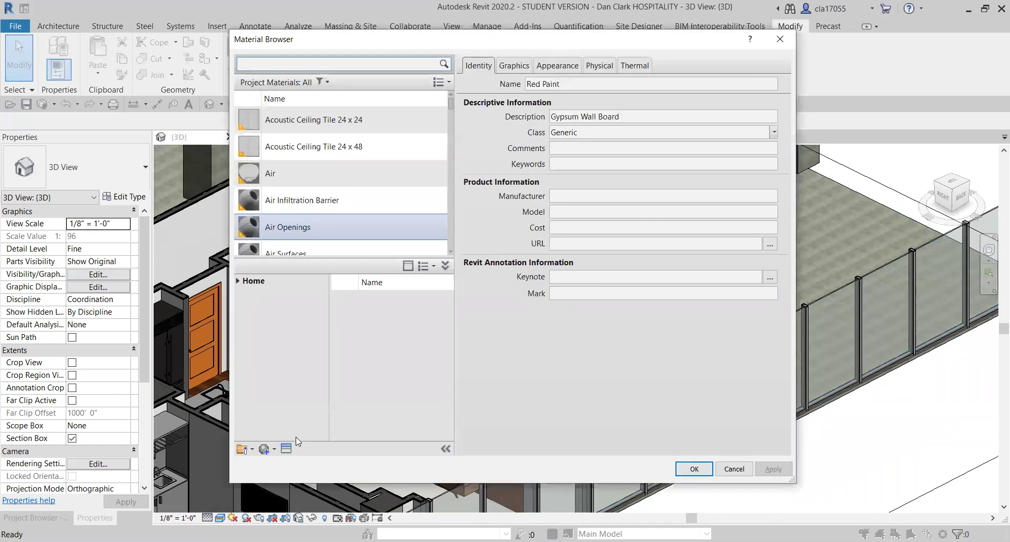
# Create a new material and rename Default New Material to 'Green Paint'.
pyautogui.click(268, 452)
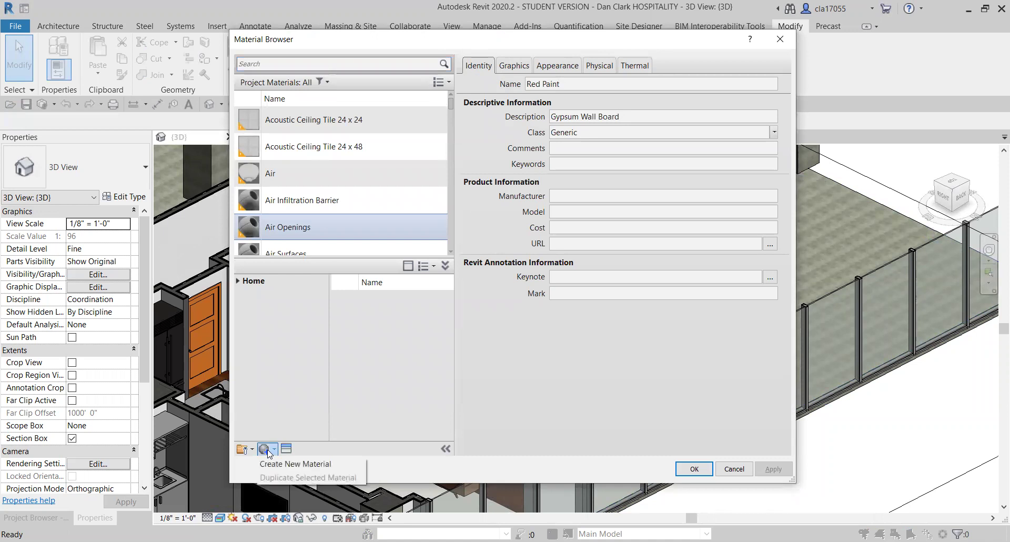
pyautogui.click(268, 464)
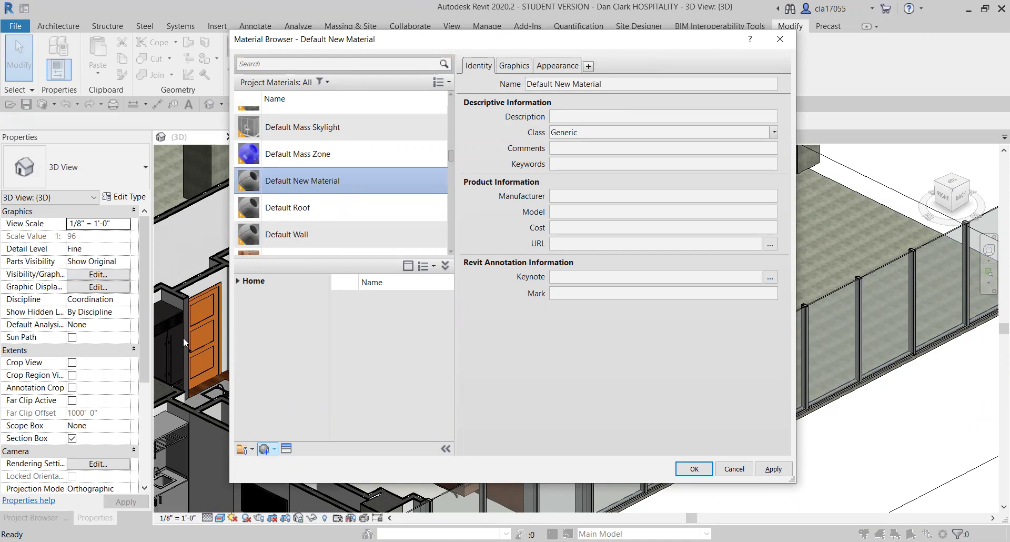
pyautogui.rightClick(293, 182)
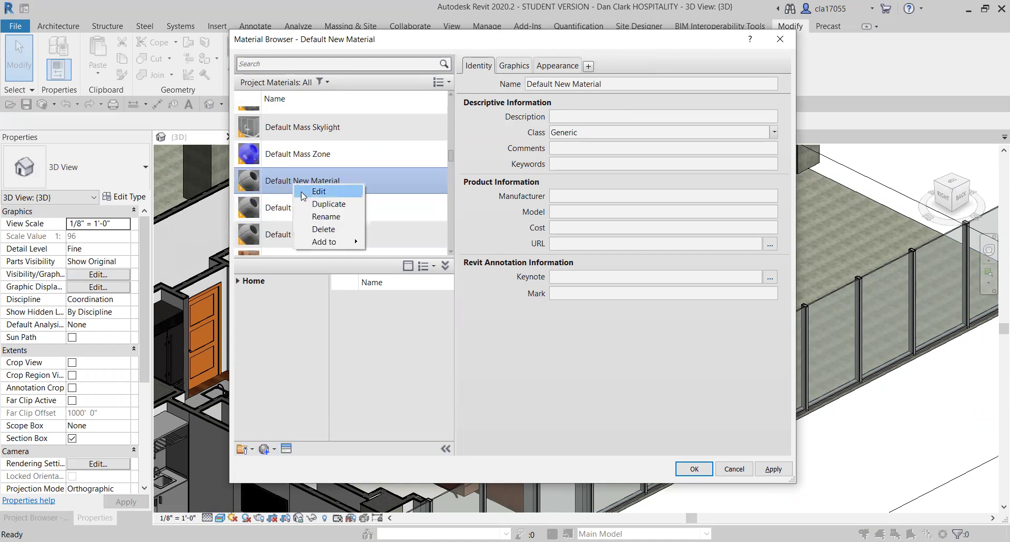
pyautogui.click(324, 216)
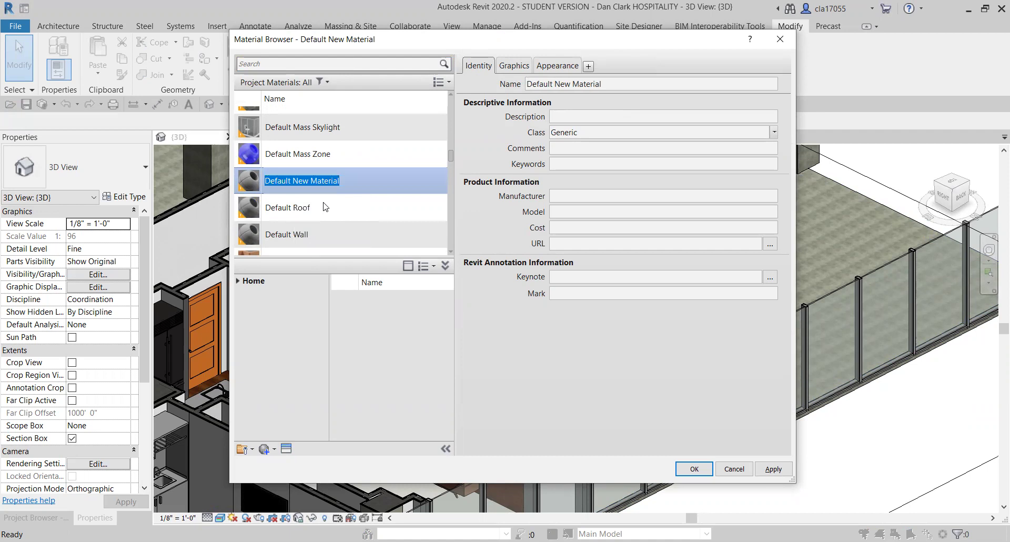
pyautogui.write('Green Paint')
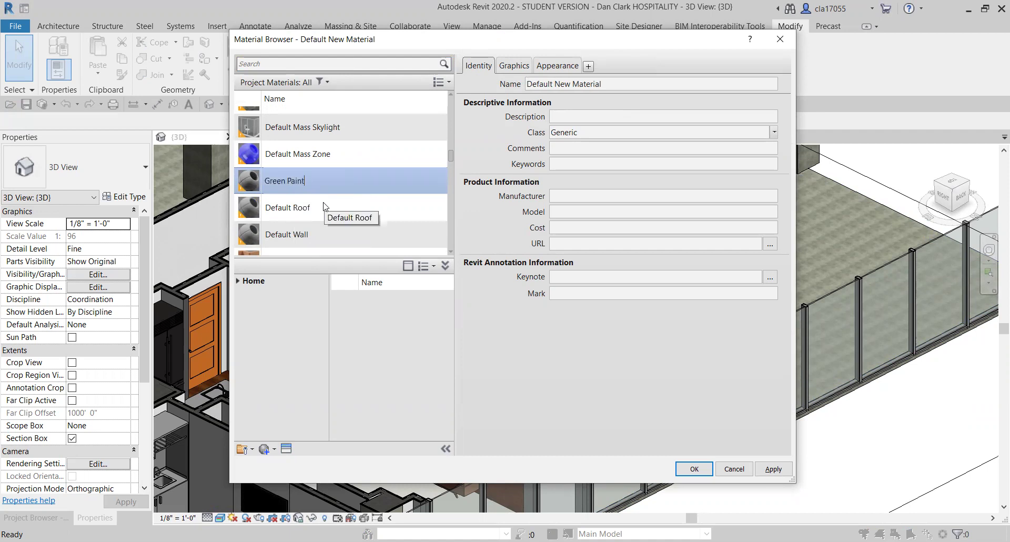
pyautogui.press('Return')
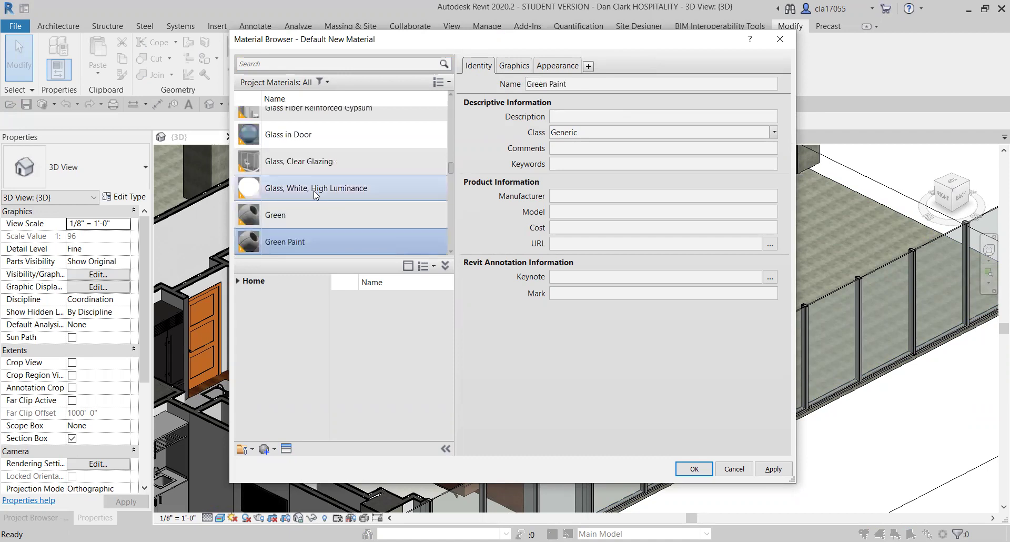
# Set Green Paint's appearance Generic colour to a dark green, RGB 0 113 56.
pyautogui.click(516, 64)
pyautogui.click(551, 67)
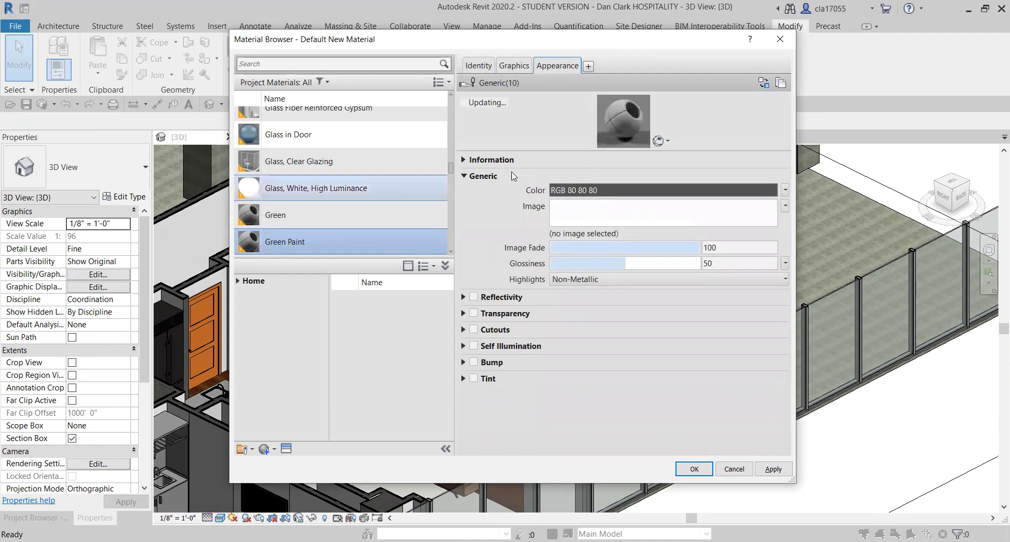
pyautogui.scroll(-1, 364, 221)
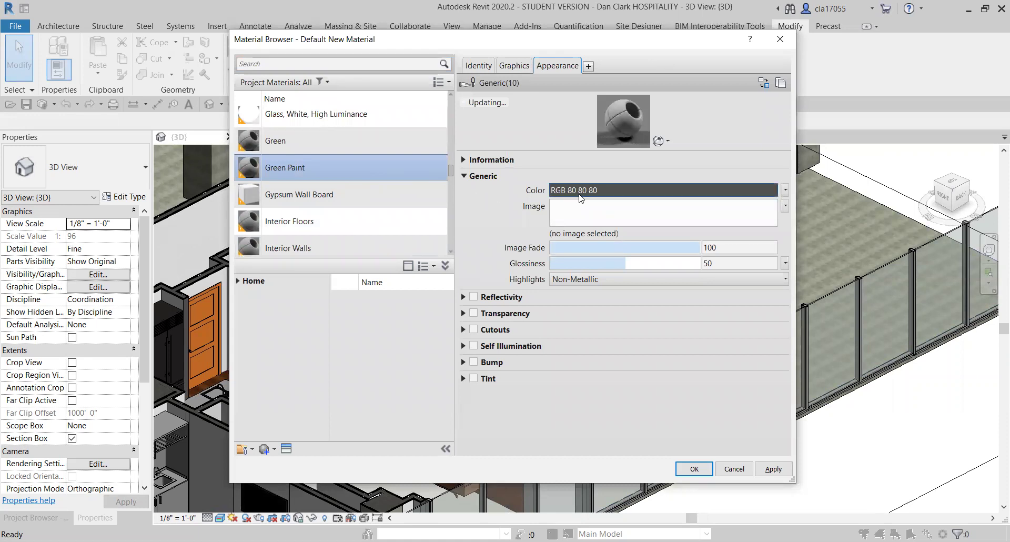
pyautogui.click(621, 187)
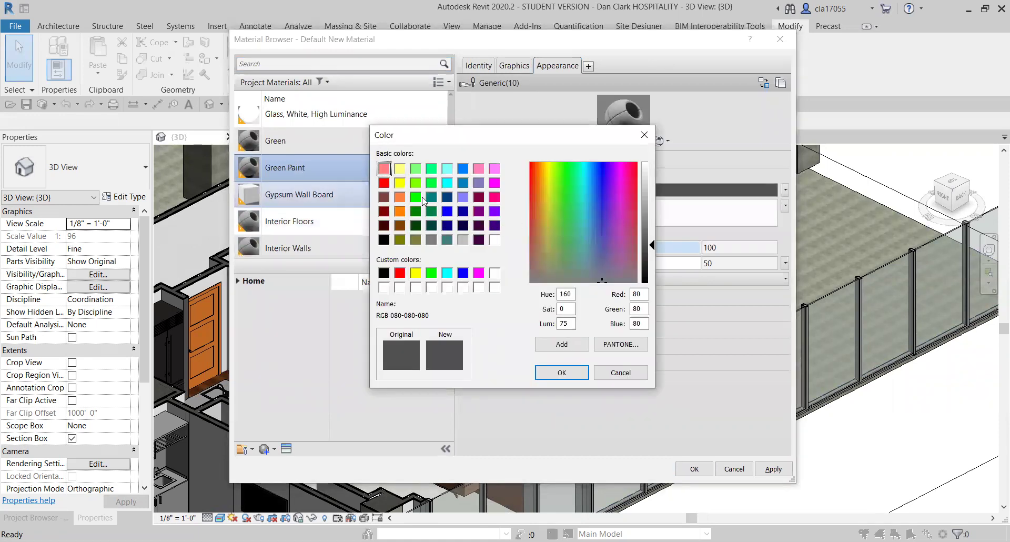
pyautogui.click(431, 212)
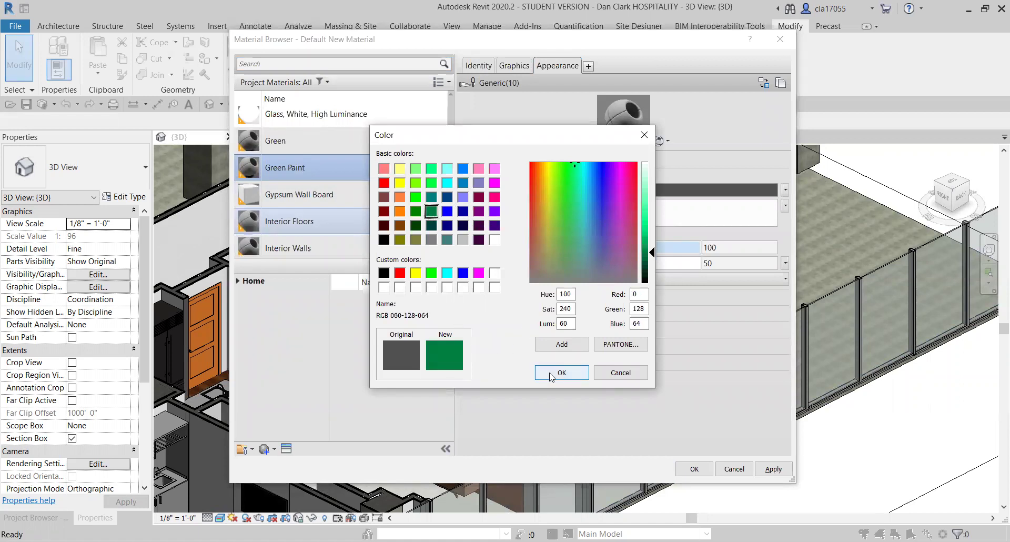
pyautogui.click(652, 257)
pyautogui.moveTo(652, 262); pyautogui.dragTo(652, 260)
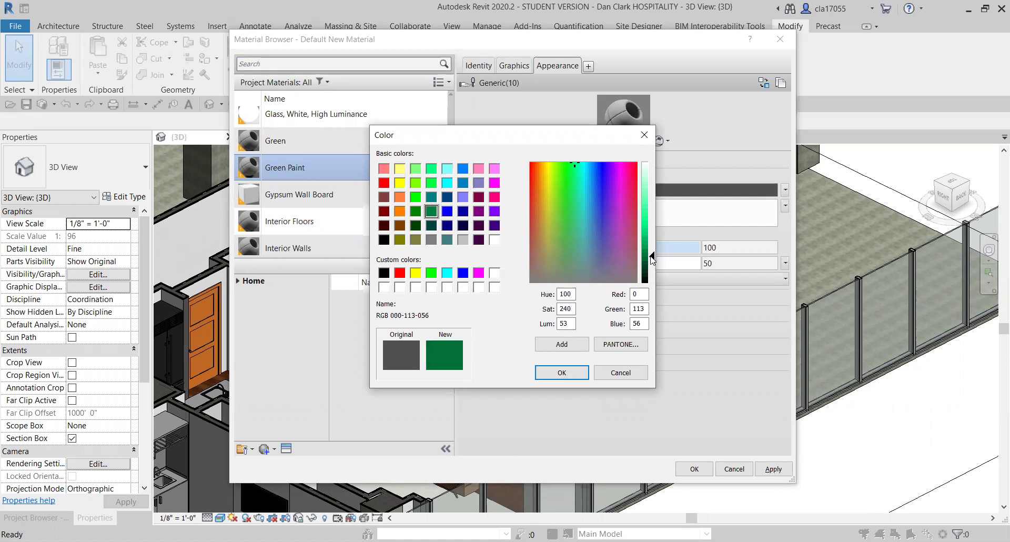
pyautogui.click(562, 372)
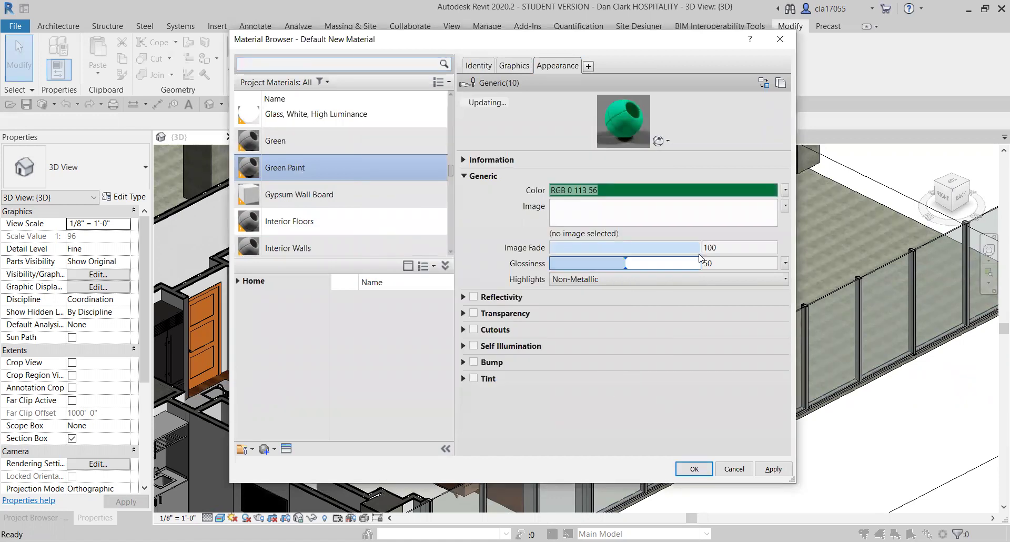
# Darken the appearance colour to RGB 0 85 43 and apply the material changes.
pyautogui.click(607, 190)
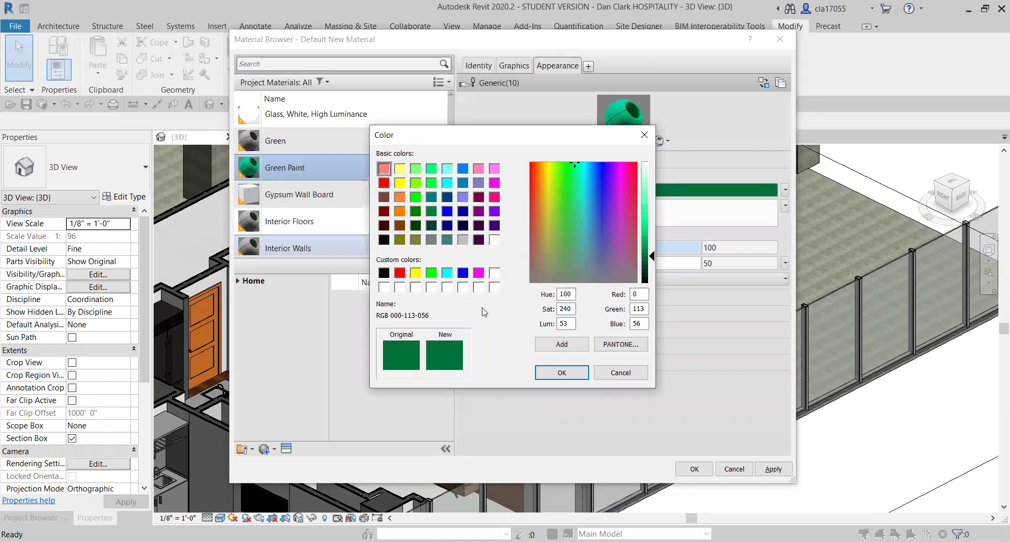
pyautogui.click(650, 259)
pyautogui.click(651, 264)
pyautogui.click(551, 375)
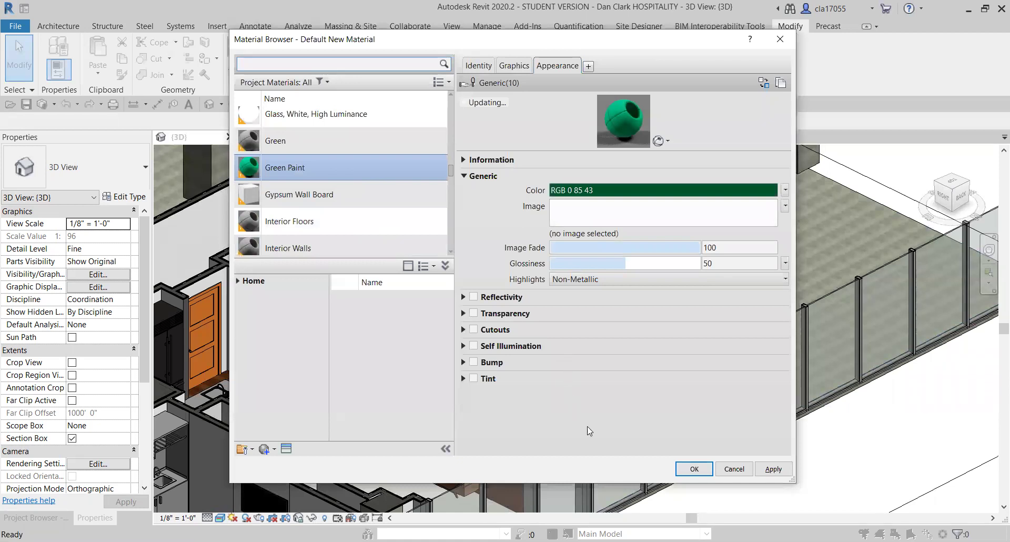
pyautogui.click(690, 471)
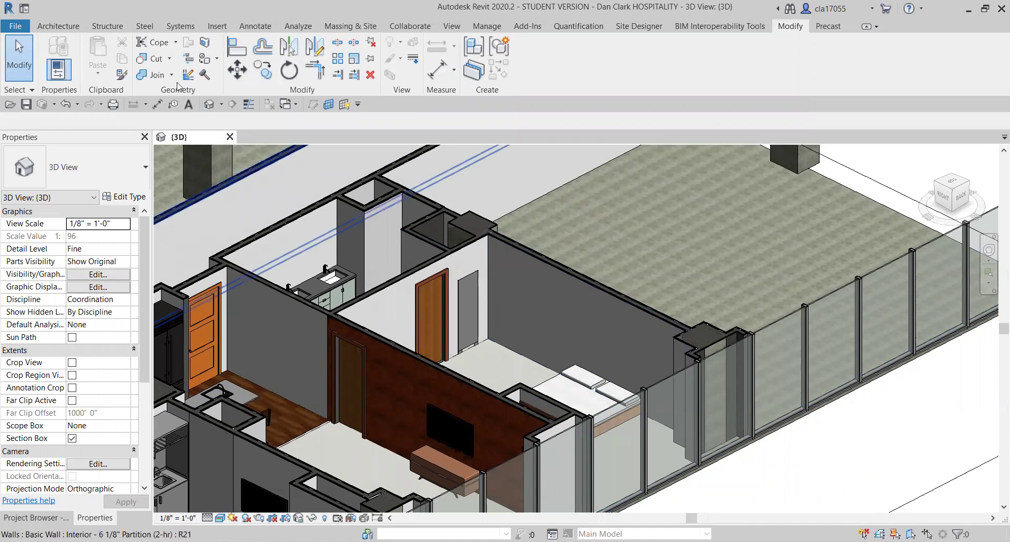
# Paint the bedroom's far, narrow adjoining and left wall faces with Green Paint.
pyautogui.click(205, 61)
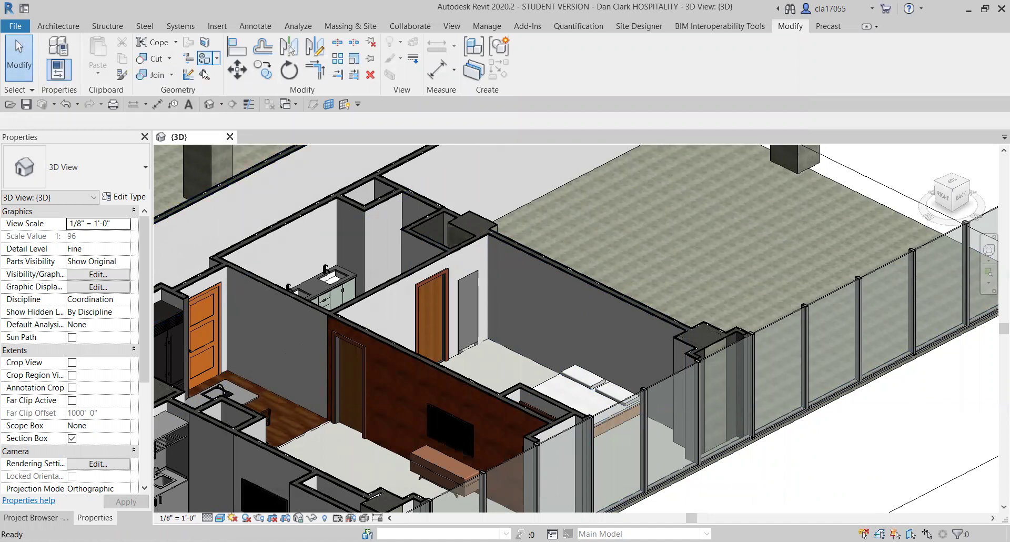
pyautogui.scroll(2, 121, 107)
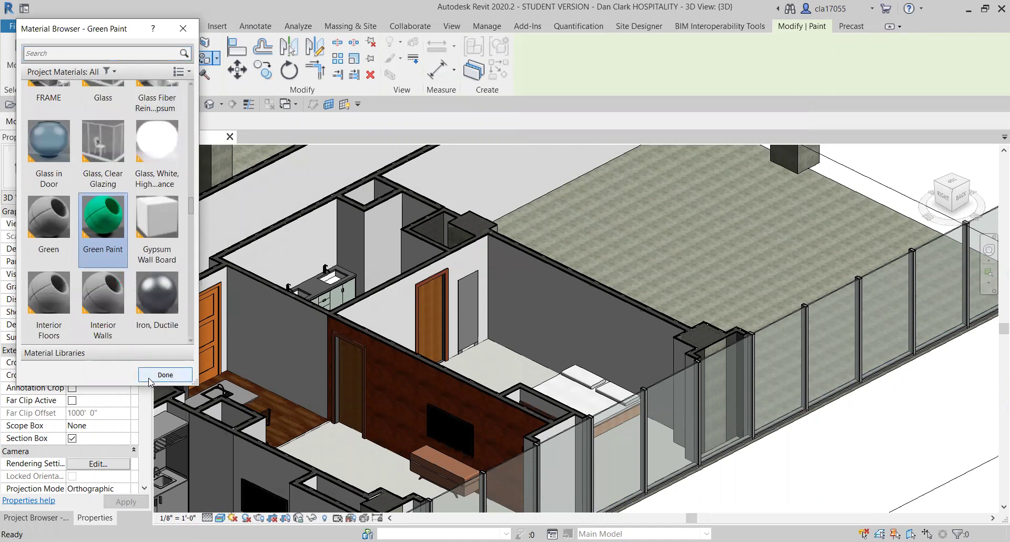
pyautogui.click(165, 371)
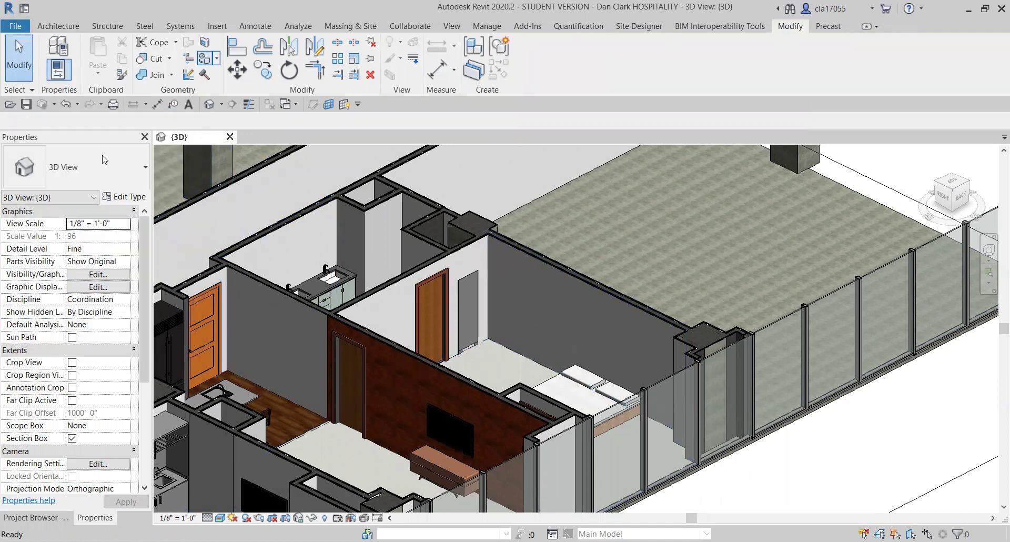
pyautogui.press('p')
pyautogui.press('t')
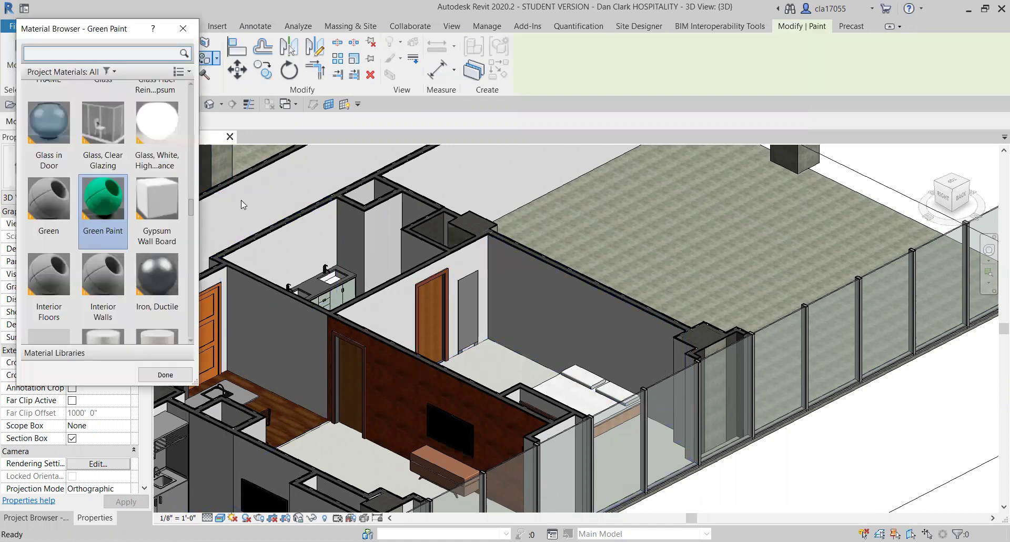
pyautogui.click(535, 298)
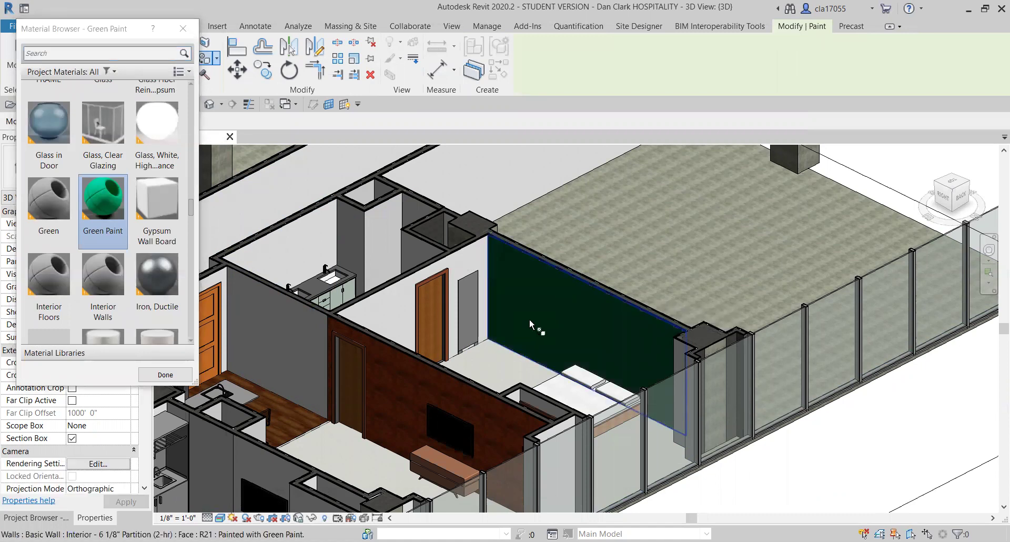
pyautogui.click(465, 295)
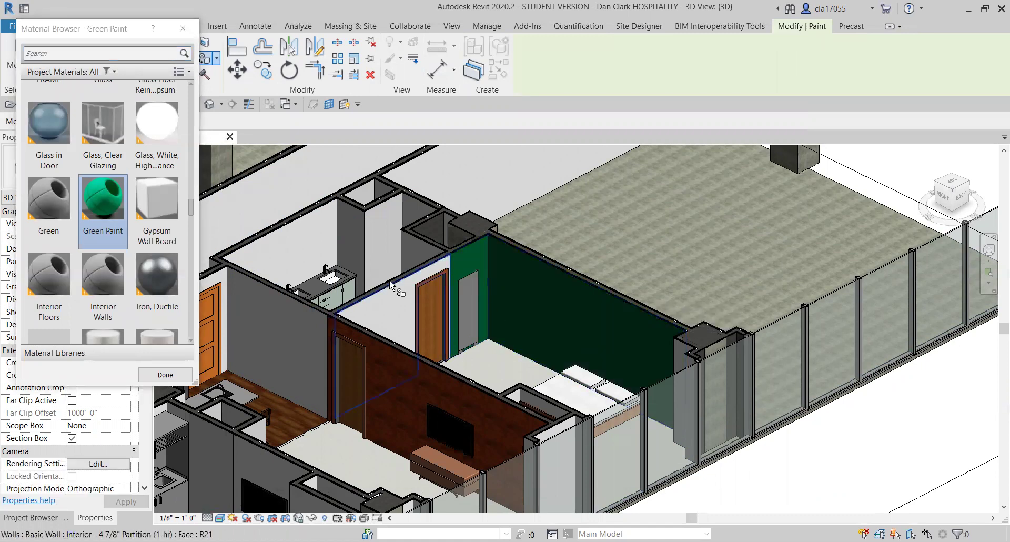
pyautogui.click(402, 311)
pyautogui.moveTo(471, 336)
pyautogui.keyDown('shift'); pyautogui.mouseDown(button='middle')
pyautogui.moveTo(510, 291)
pyautogui.moveTo(412, 371)
pyautogui.moveTo(412, 309)
pyautogui.moveTo(515, 276)
pyautogui.moveTo(500, 354)
pyautogui.moveTo(483, 357)
pyautogui.moveTo(458, 261)
pyautogui.moveTo(451, 312)
pyautogui.moveTo(436, 325)
pyautogui.moveTo(416, 292)
pyautogui.moveTo(515, 318)
pyautogui.moveTo(413, 286)
pyautogui.mouseUp(button='middle'); pyautogui.keyUp('shift')
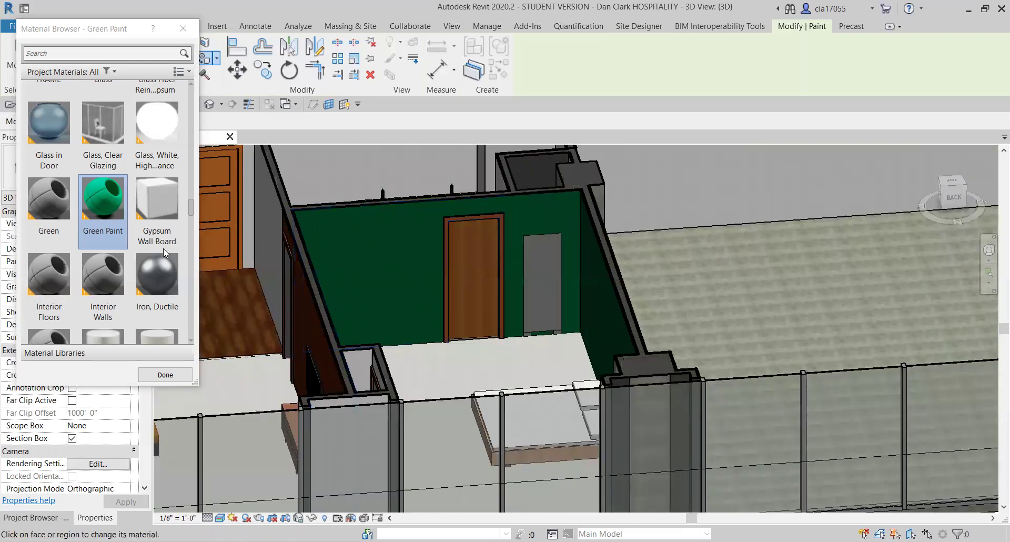
# Paint the green wall face and the wall right of the door with Brick, Common.
pyautogui.scroll(-5, 164, 248)
pyautogui.click(68, 55)
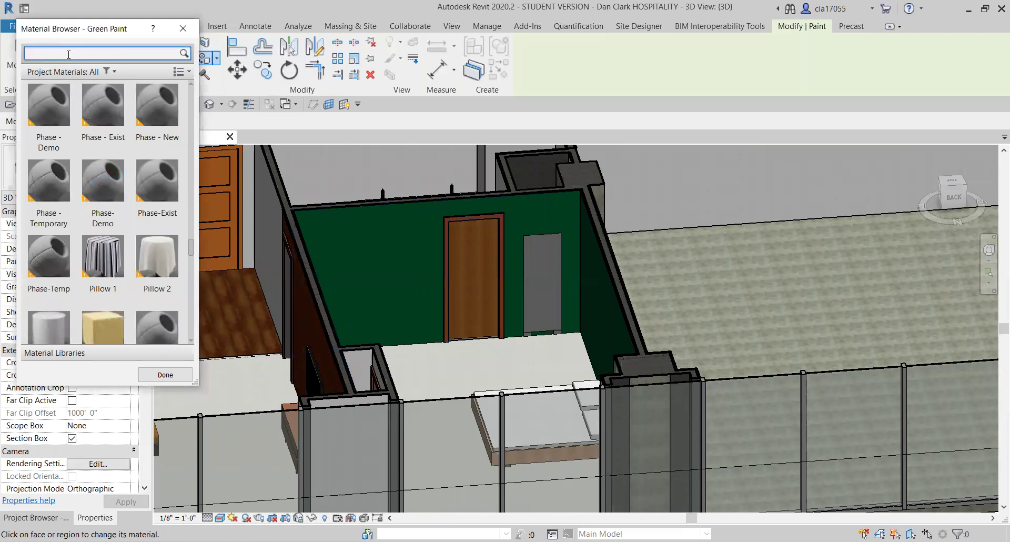
pyautogui.write('brick')
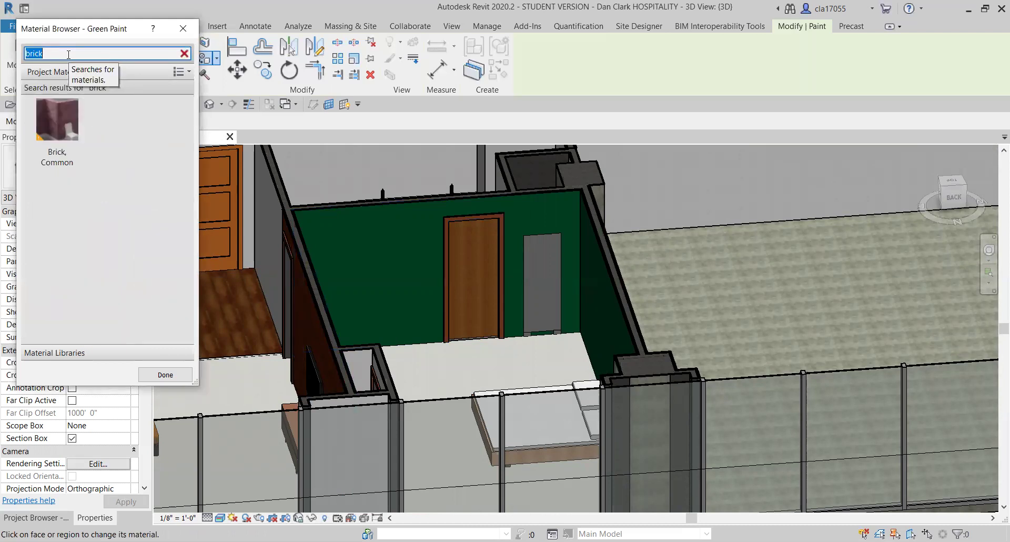
pyautogui.click(58, 114)
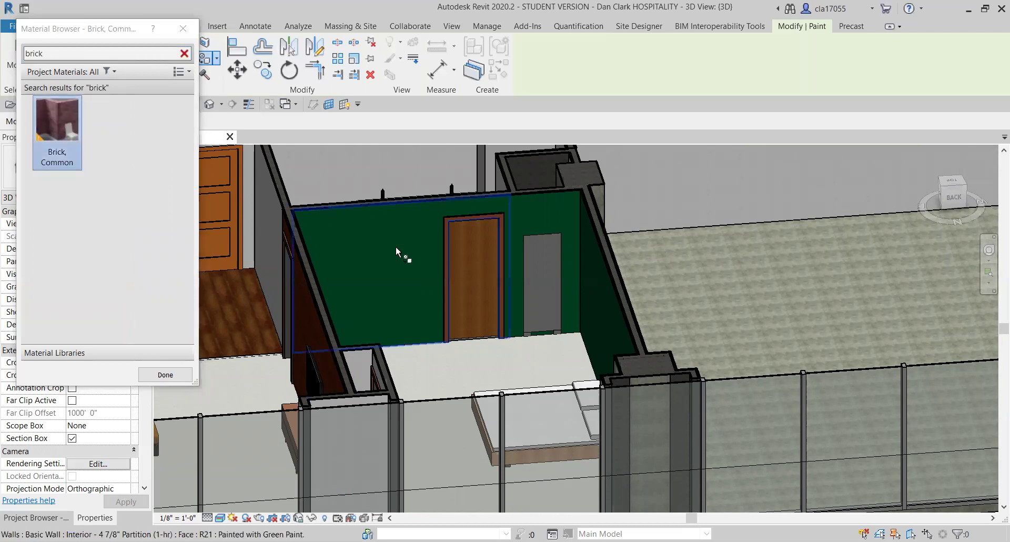
pyautogui.click(413, 249)
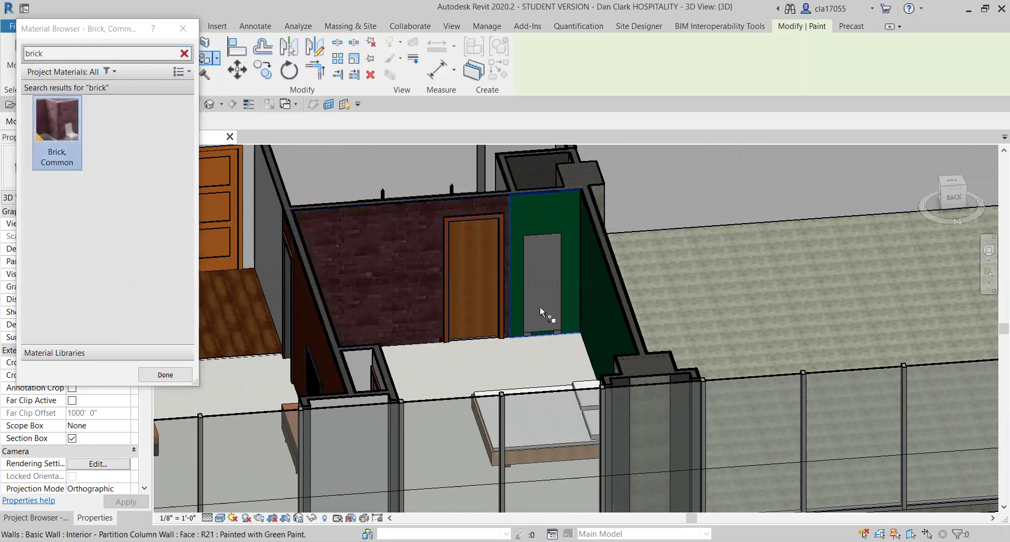
pyautogui.click(517, 329)
pyautogui.keyDown('shift'); pyautogui.moveTo(510, 328); pyautogui.dragTo(494, 296, button='middle'); pyautogui.keyUp('shift')
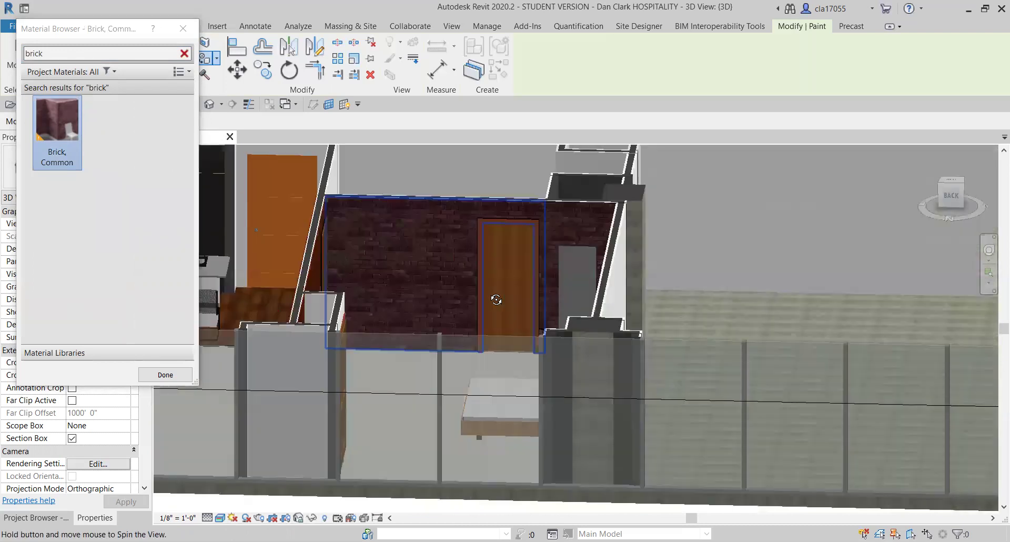
pyautogui.scroll(2, 429, 354)
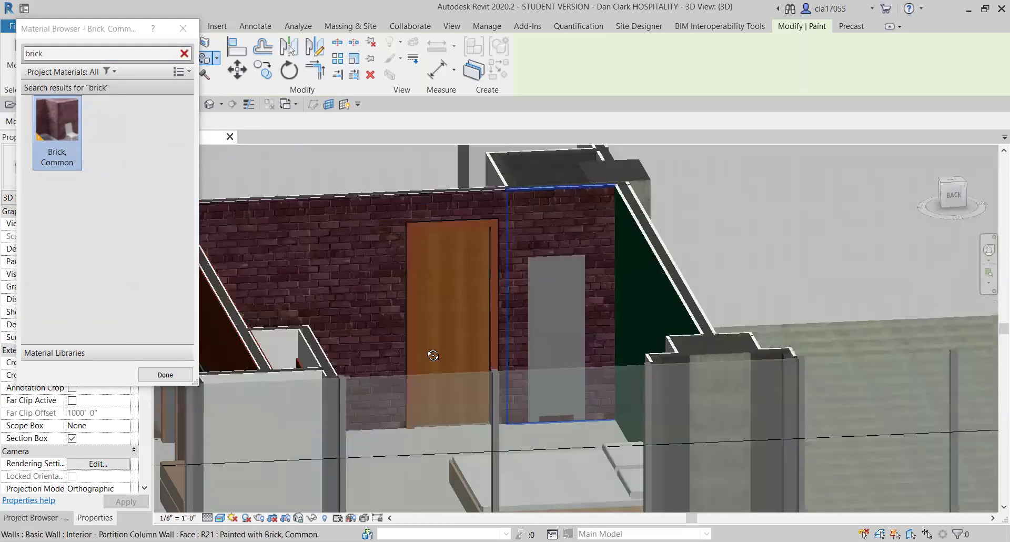
pyautogui.keyDown('shift'); pyautogui.moveTo(456, 425); pyautogui.dragTo(456, 448, button='middle'); pyautogui.keyUp('shift')
pyautogui.keyDown('shift'); pyautogui.moveTo(404, 428); pyautogui.dragTo(647, 338, button='middle'); pyautogui.keyUp('shift')
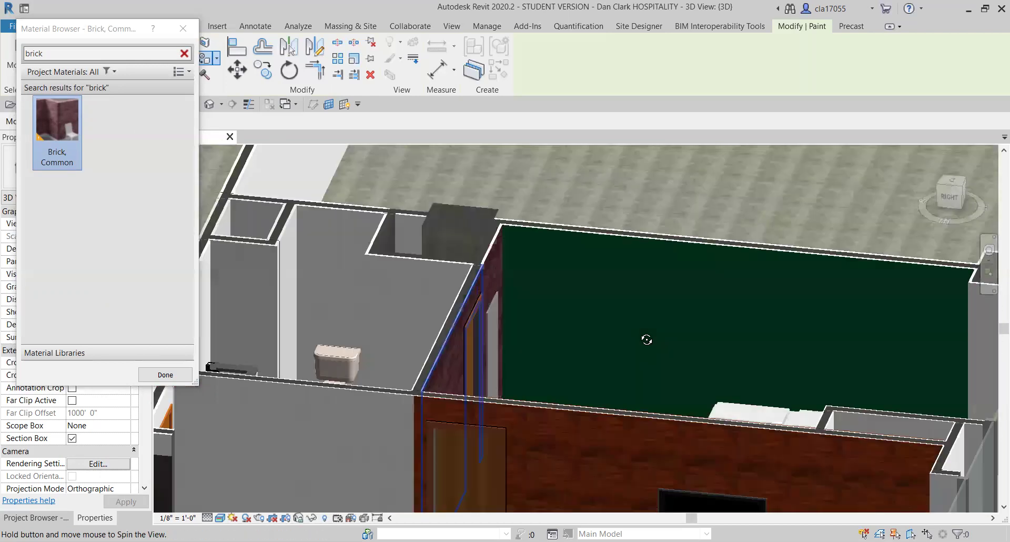
pyautogui.keyDown('shift'); pyautogui.moveTo(542, 300); pyautogui.dragTo(647, 338, button='middle'); pyautogui.keyUp('shift')
# Paint the partition column's front and side faces with Brick, Common, then finish painting.
pyautogui.keyDown('shift'); pyautogui.moveTo(702, 388); pyautogui.dragTo(699, 440, button='middle'); pyautogui.keyUp('shift')
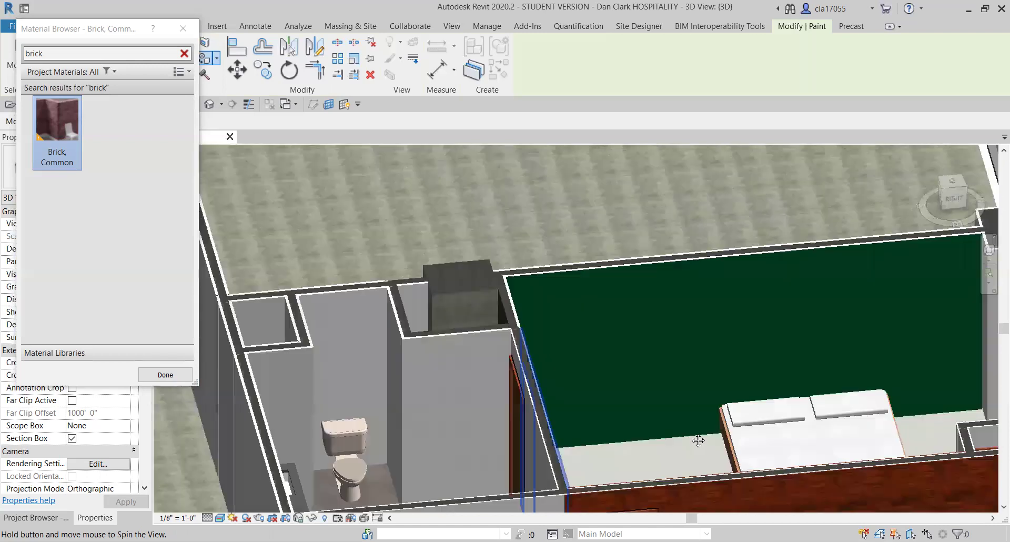
pyautogui.keyDown('shift'); pyautogui.moveTo(442, 244); pyautogui.dragTo(523, 226, button='middle'); pyautogui.keyUp('shift')
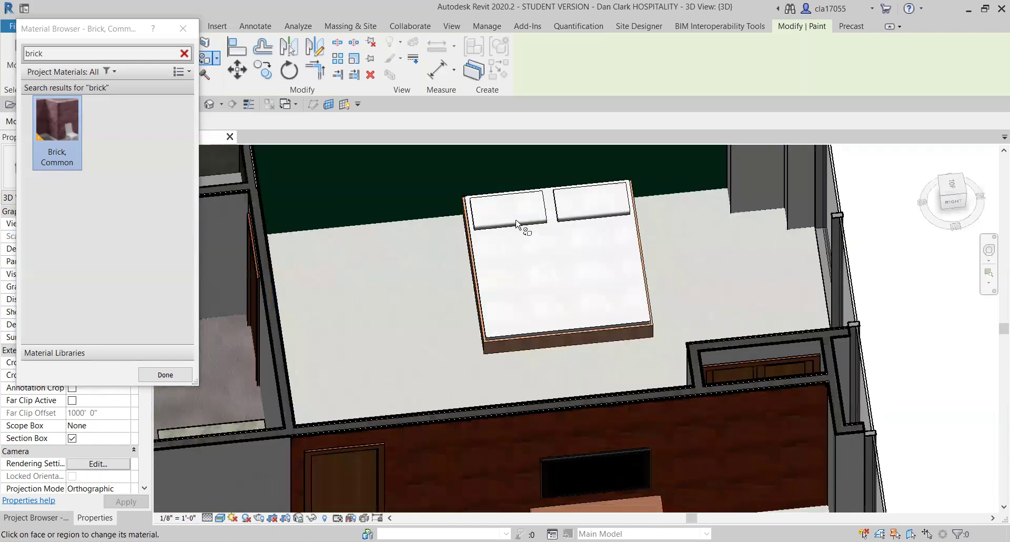
pyautogui.keyDown('shift'); pyautogui.moveTo(737, 251); pyautogui.dragTo(766, 186, button='middle'); pyautogui.keyUp('shift')
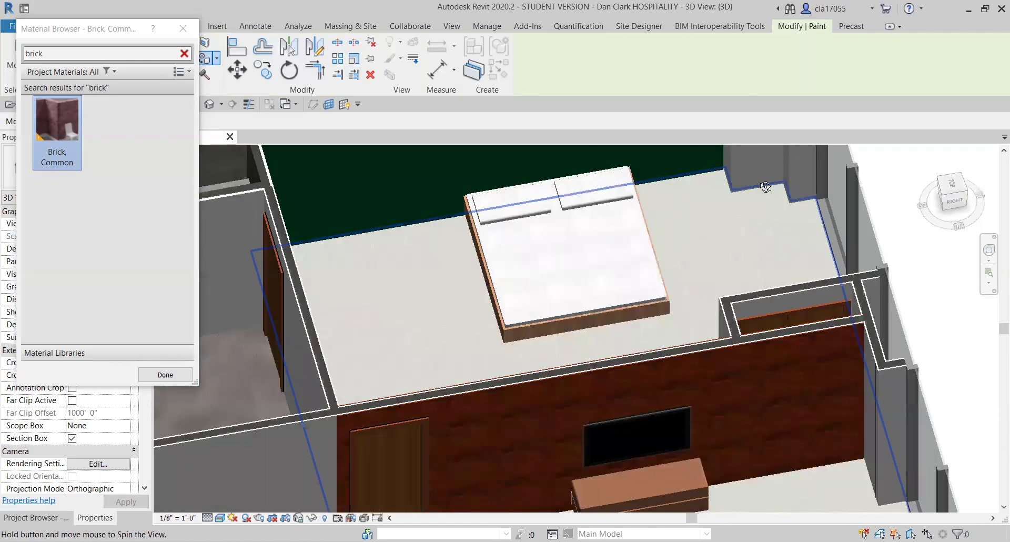
pyautogui.keyDown('shift'); pyautogui.moveTo(713, 423); pyautogui.dragTo(712, 327, button='middle'); pyautogui.keyUp('shift')
pyautogui.keyDown('shift'); pyautogui.moveTo(666, 257); pyautogui.dragTo(700, 263, button='middle'); pyautogui.keyUp('shift')
pyautogui.click(700, 263)
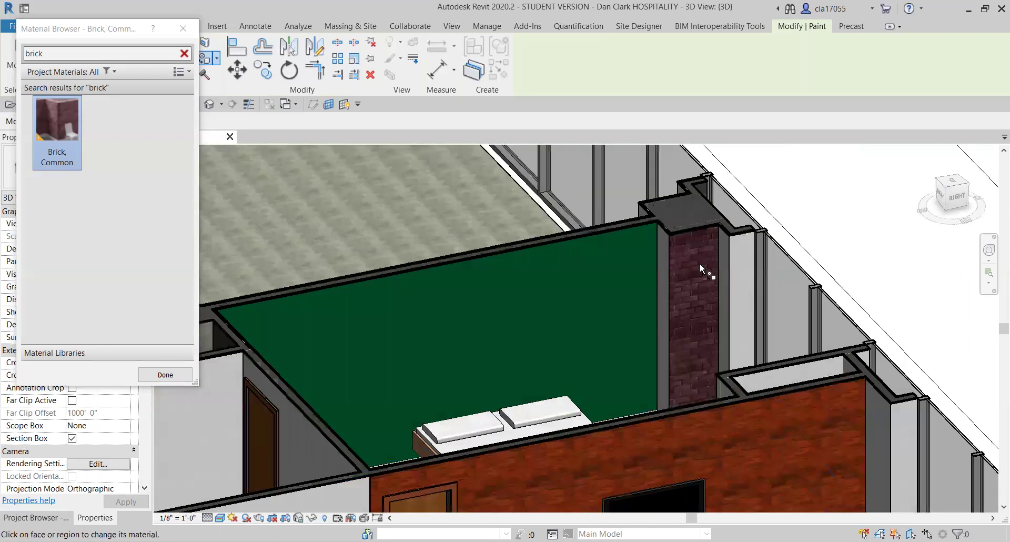
pyautogui.click(665, 285)
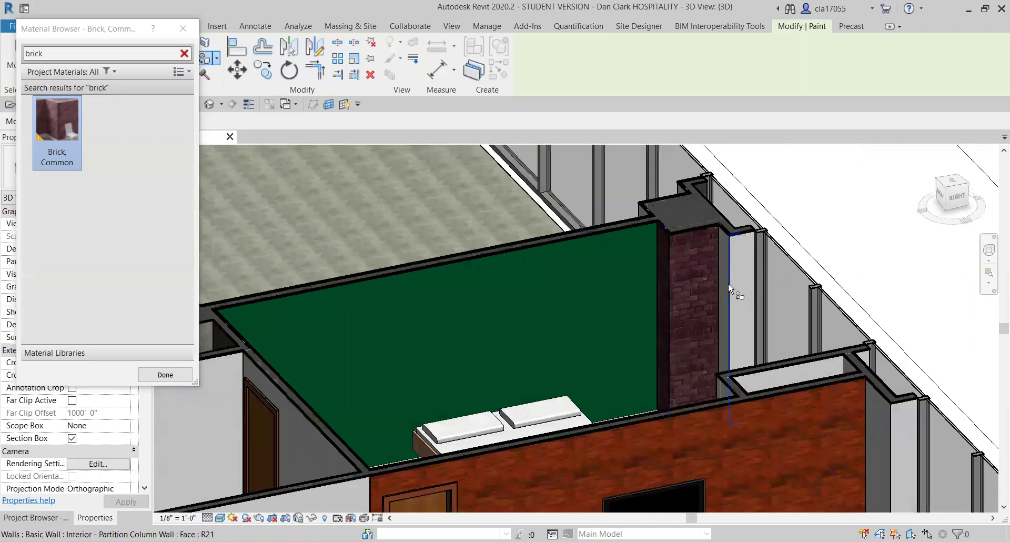
pyautogui.click(739, 294)
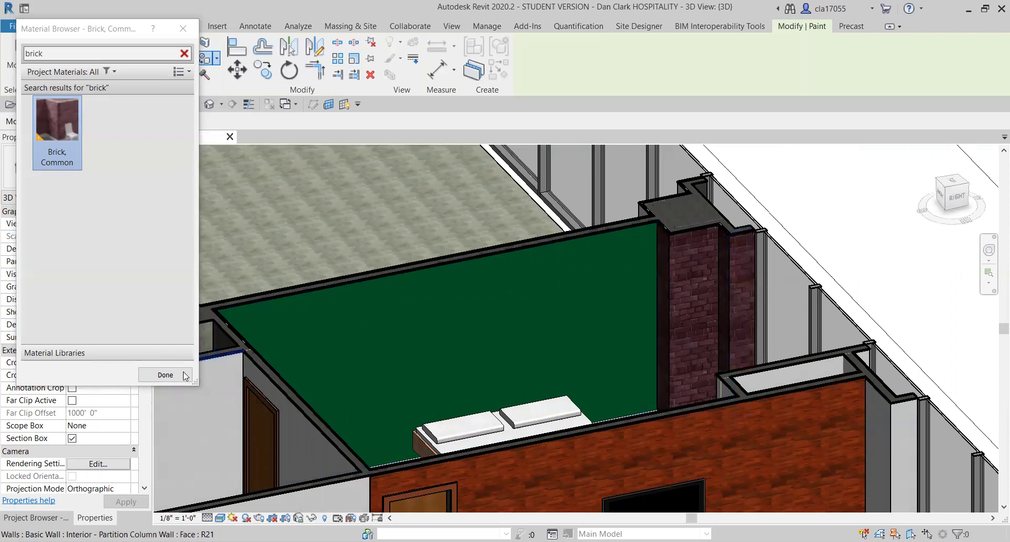
pyautogui.click(165, 375)
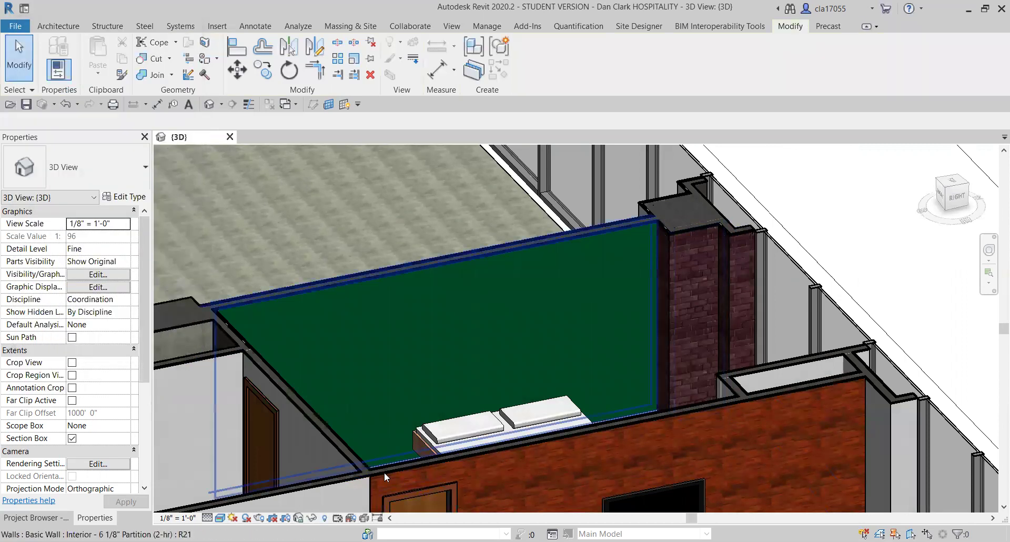